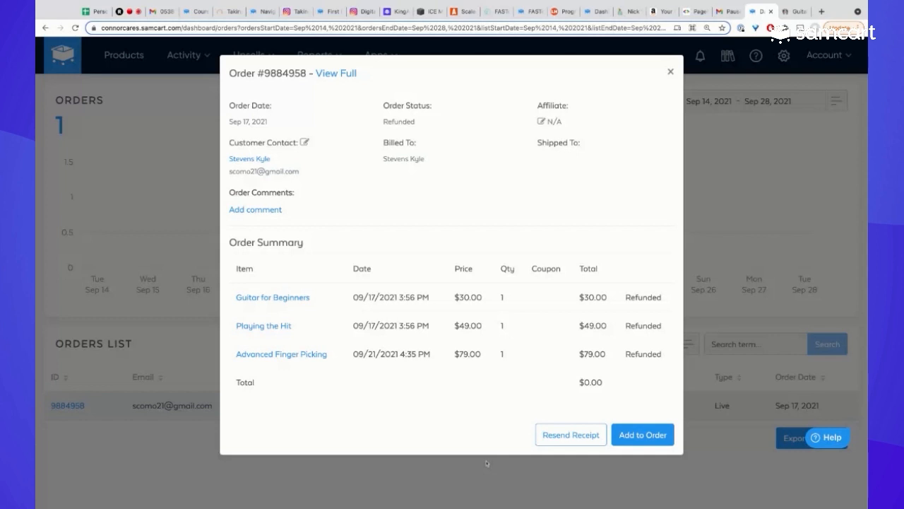
- Try to add Guitar For Beginners Pay Plan to the open order by searching products for "guitar", and cancel without charging
click(642, 435)
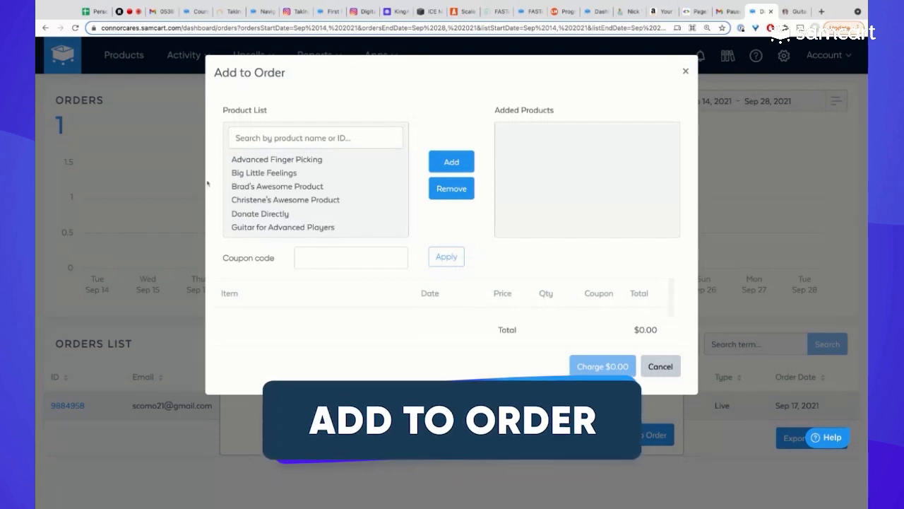
scroll(275, 170, down, 4)
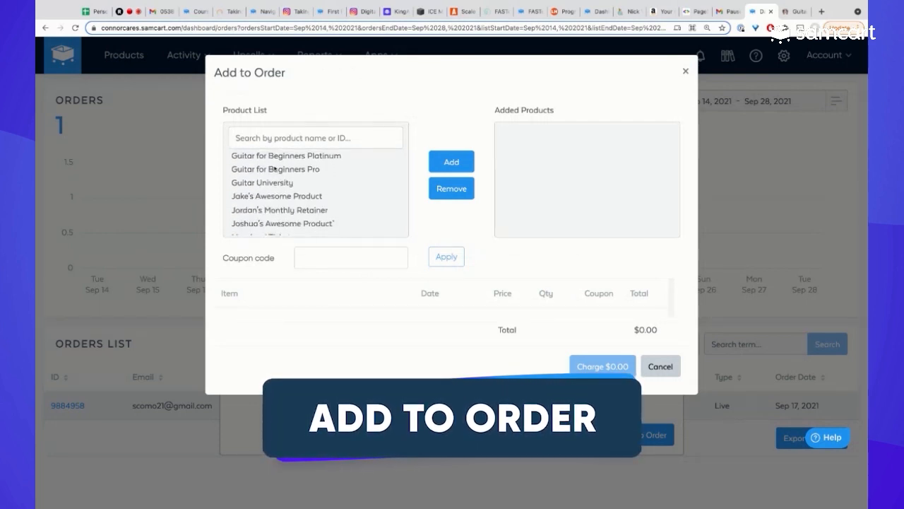
scroll(274, 170, down, 5)
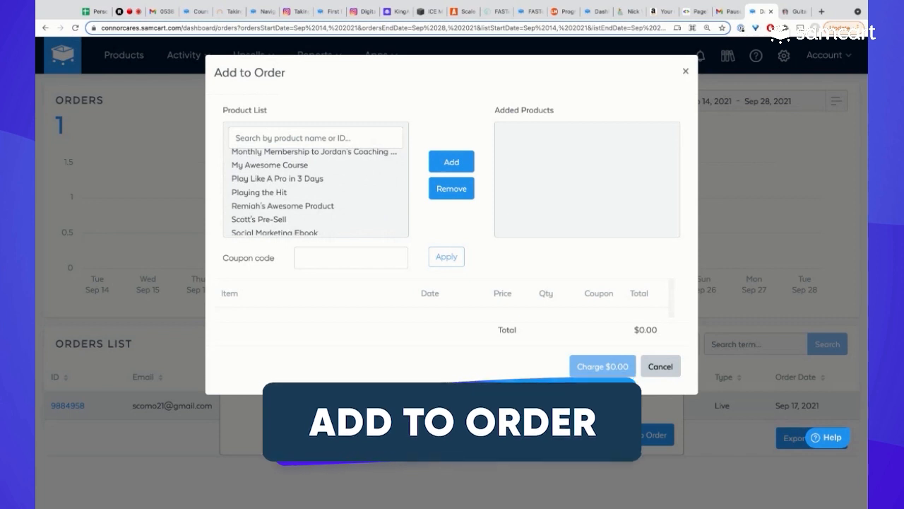
click(270, 134)
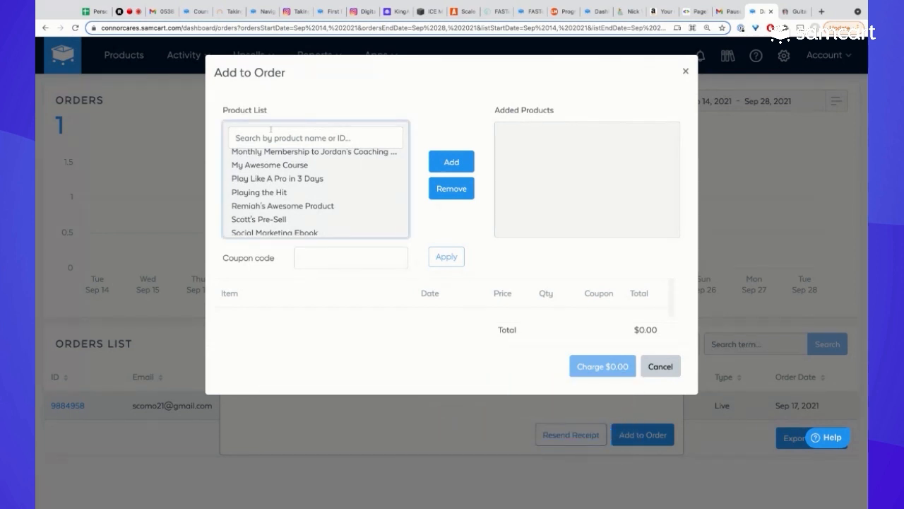
text(guitar)
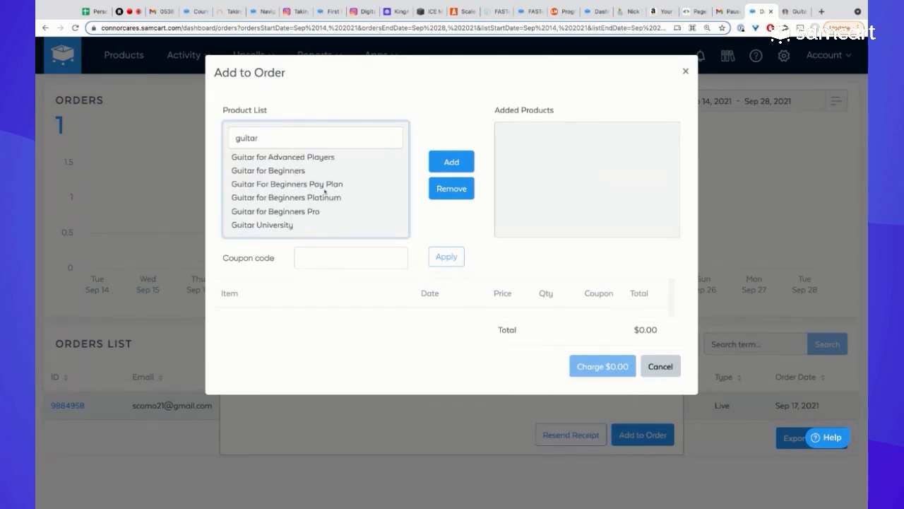
click(288, 184)
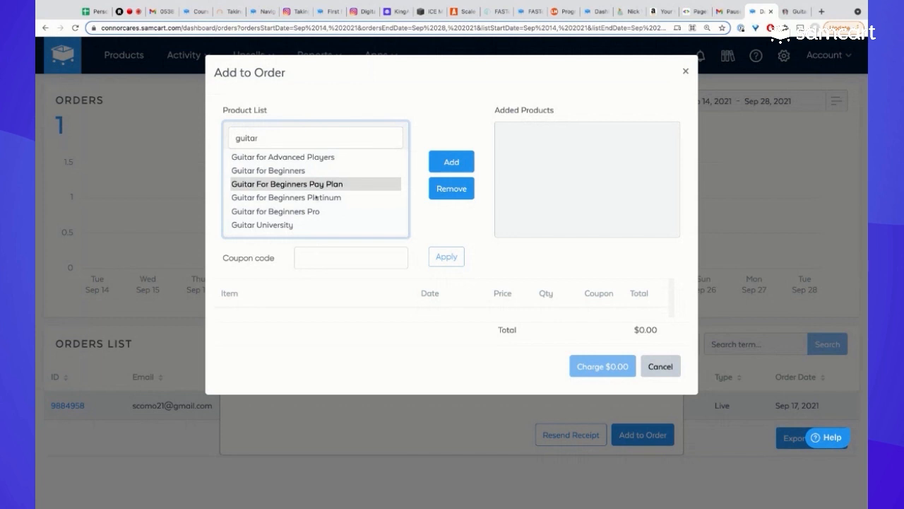
click(443, 167)
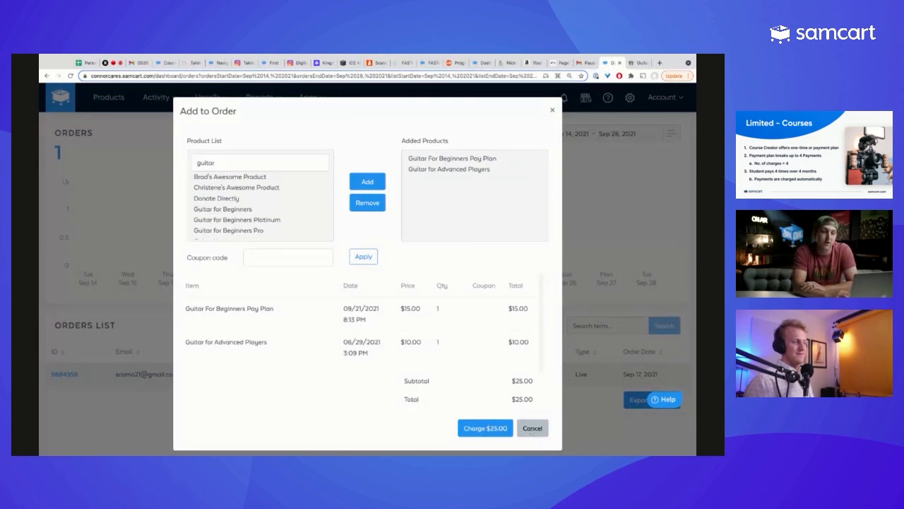
click(533, 428)
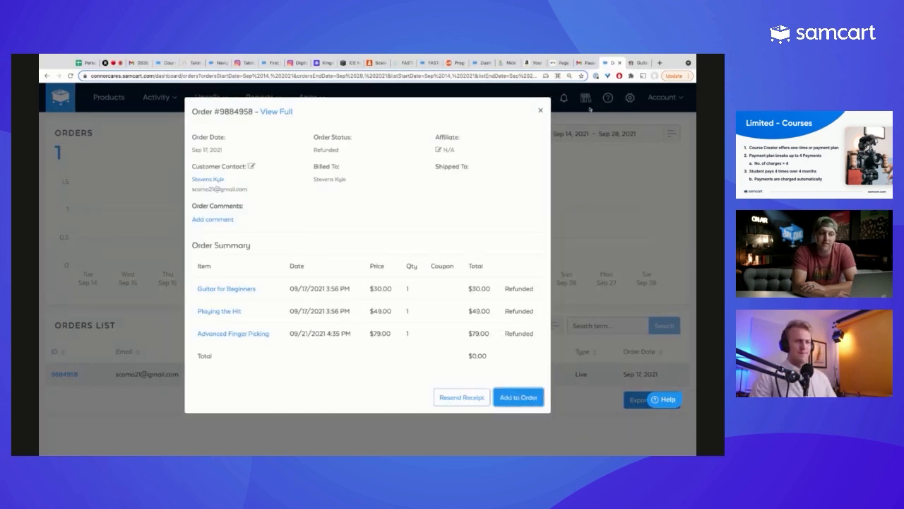
click(540, 111)
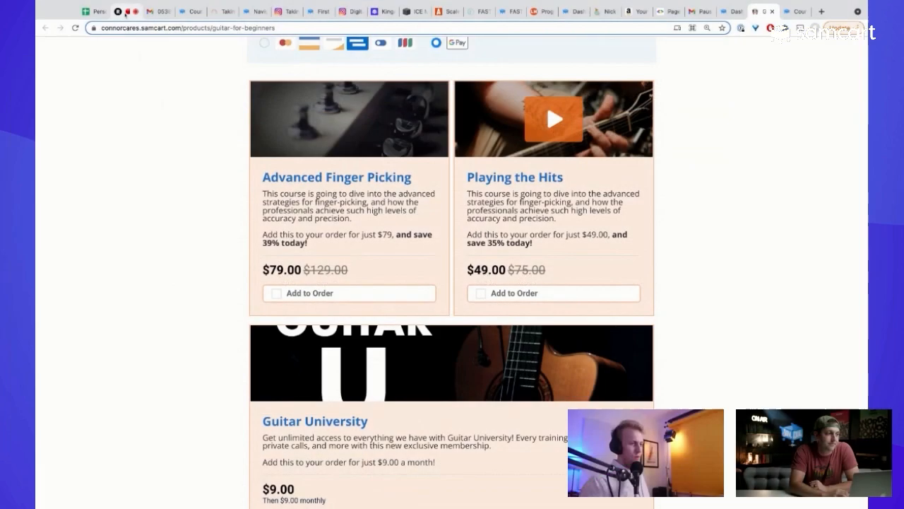
- Examine the payment options on the Guitar for Beginners checkout page
click(125, 12)
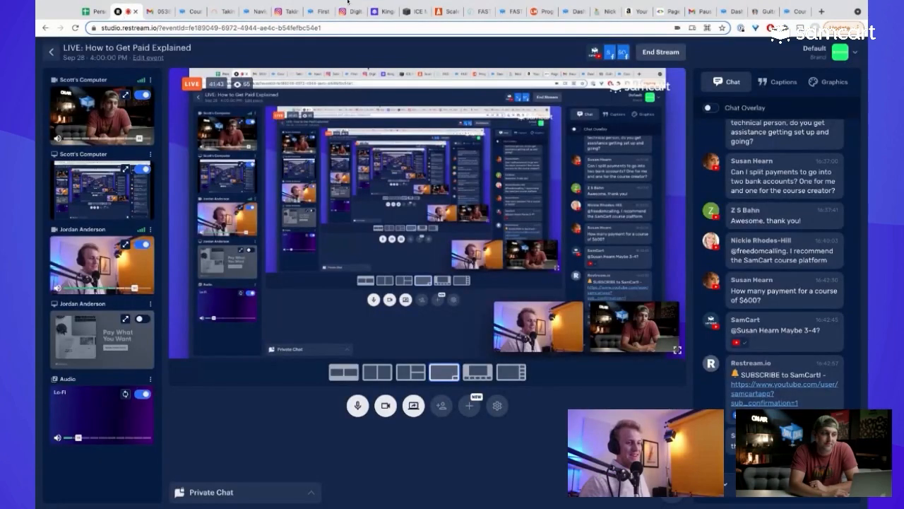
click(765, 12)
scroll(719, 211, up, 5)
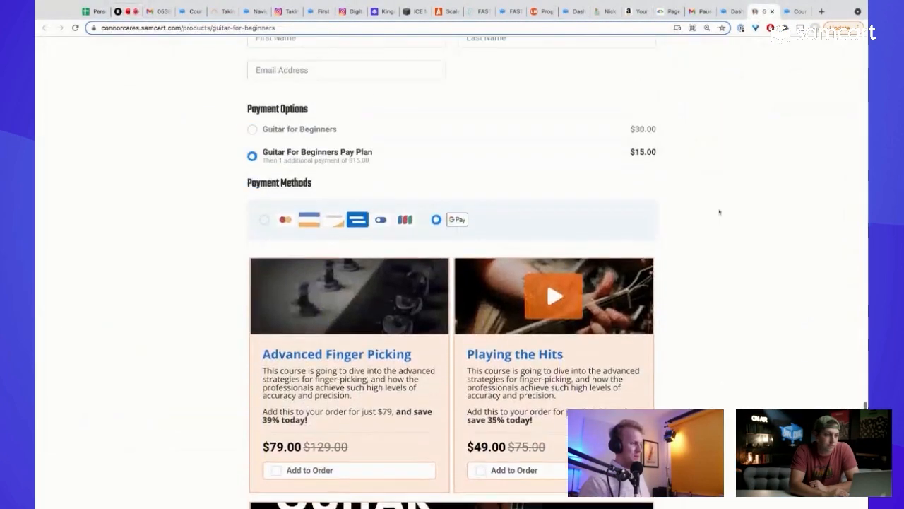
scroll(719, 212, down, 2)
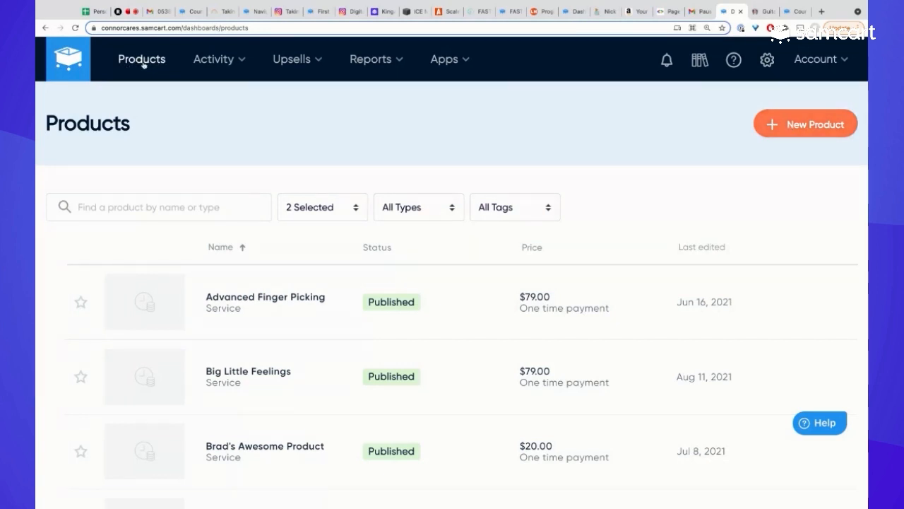
- Start a new product and name it "Scott's Payment Plan"
click(797, 124)
click(558, 136)
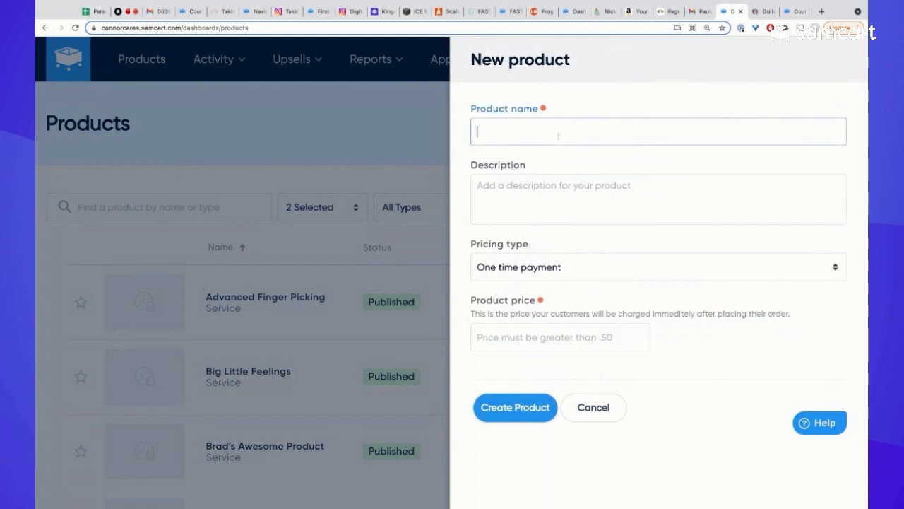
text(Scott's Payme)
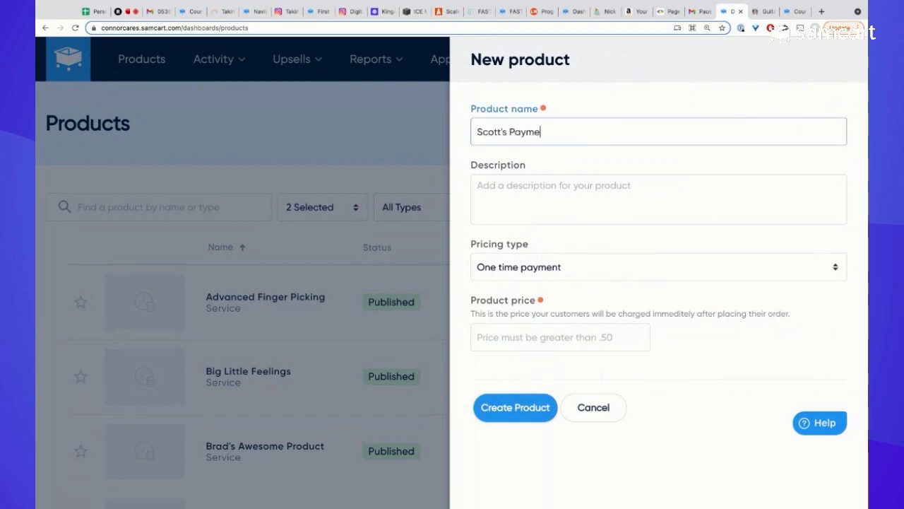
text(nt Plan)
key(Tab)
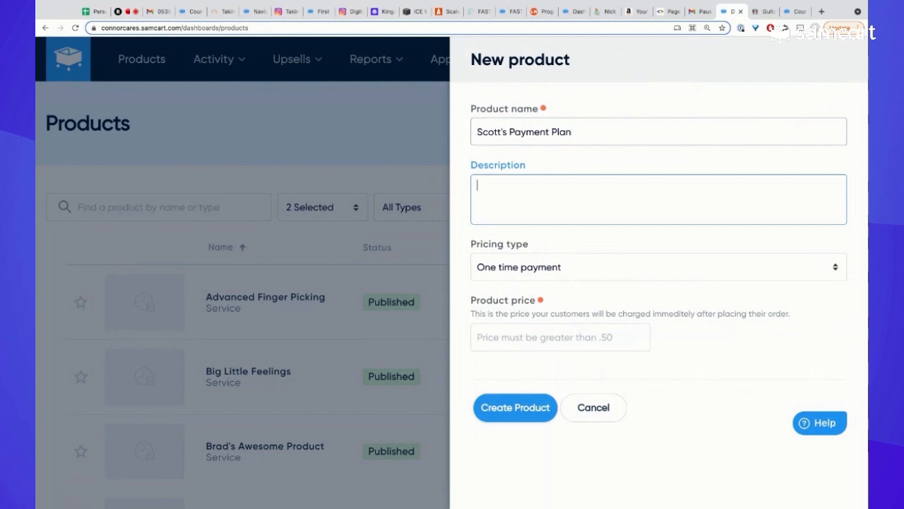
- Set the product's pricing type to Limited subscription with a subscription price of 100.00
click(572, 267)
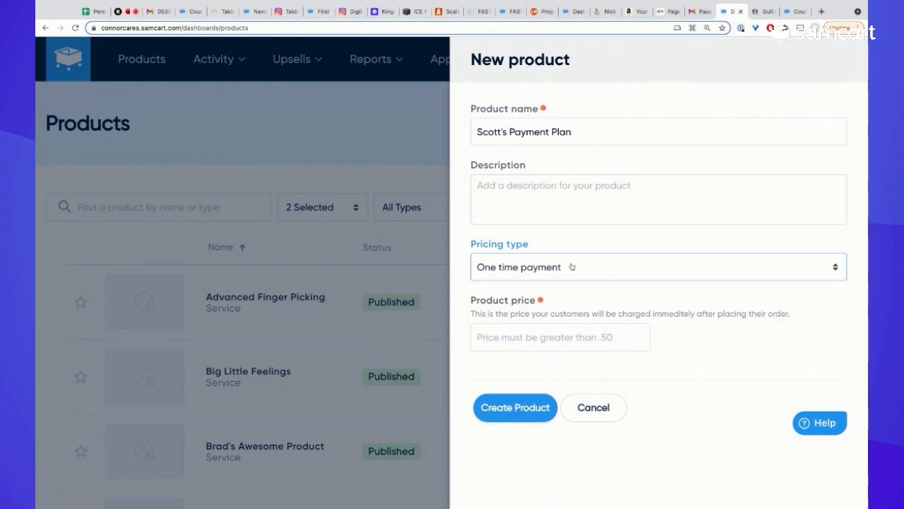
click(586, 296)
scroll(641, 279, down, 2)
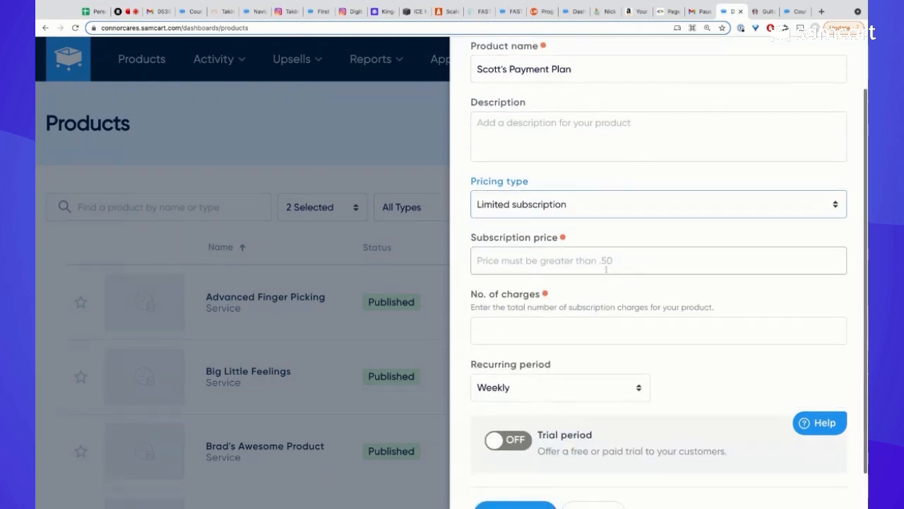
click(597, 263)
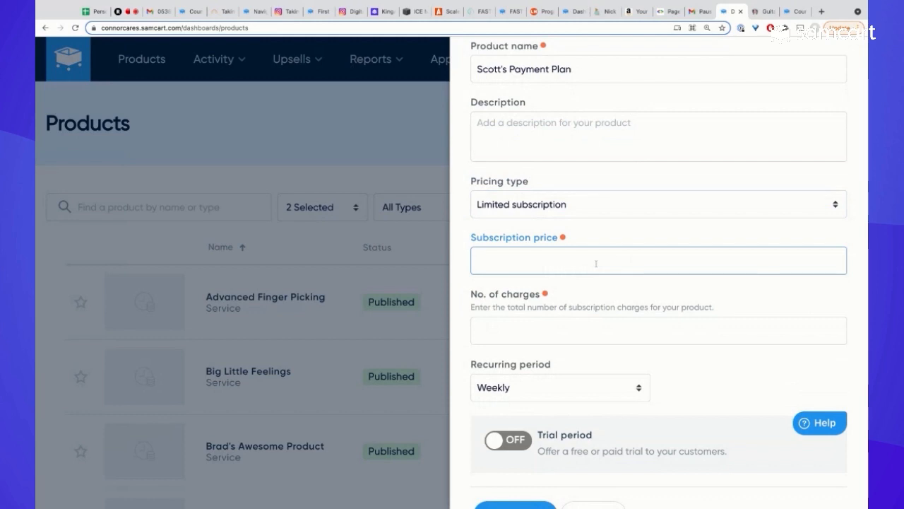
text(100.)
click(707, 290)
- Set the subscription to 5 charges with a Monthly recurring period
scroll(706, 284, down, 1)
click(635, 284)
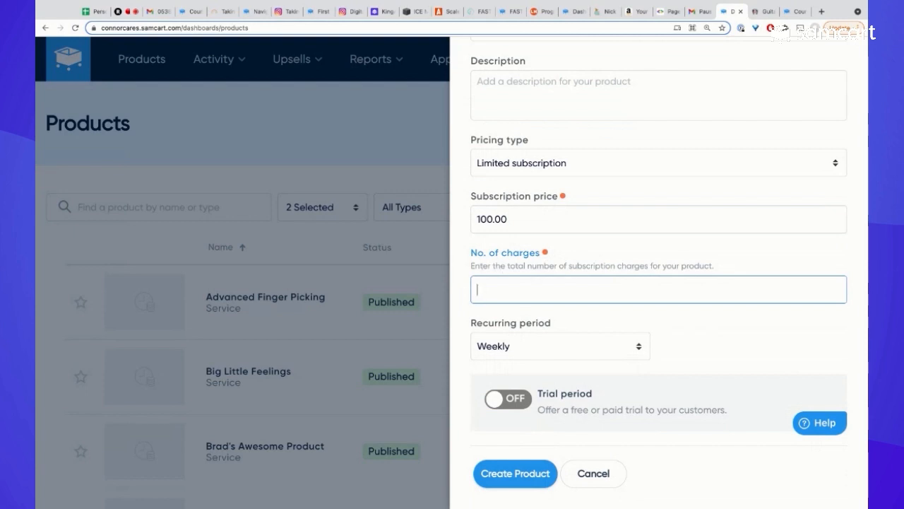
drag(472, 266, 714, 265)
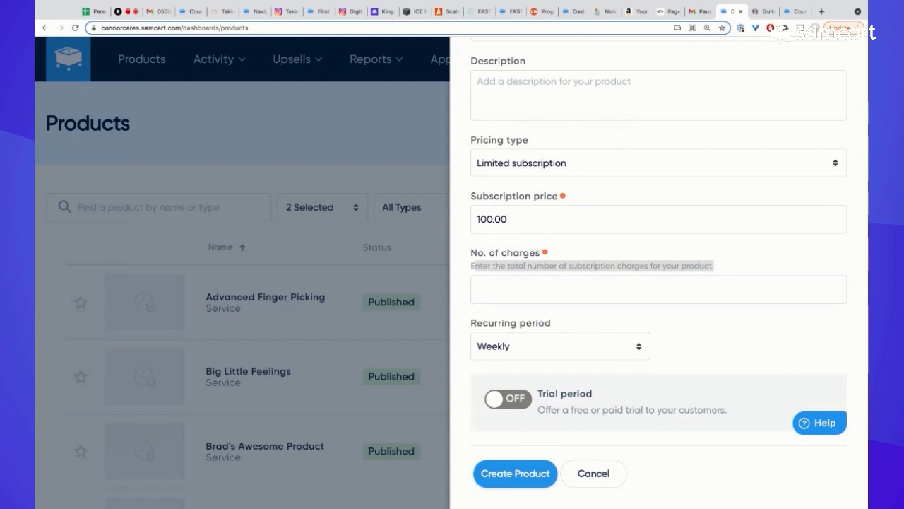
click(583, 288)
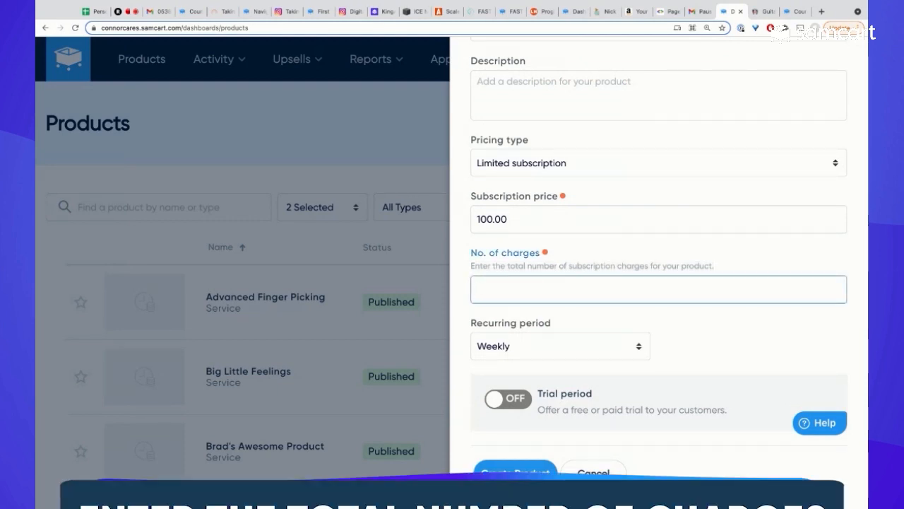
text(5)
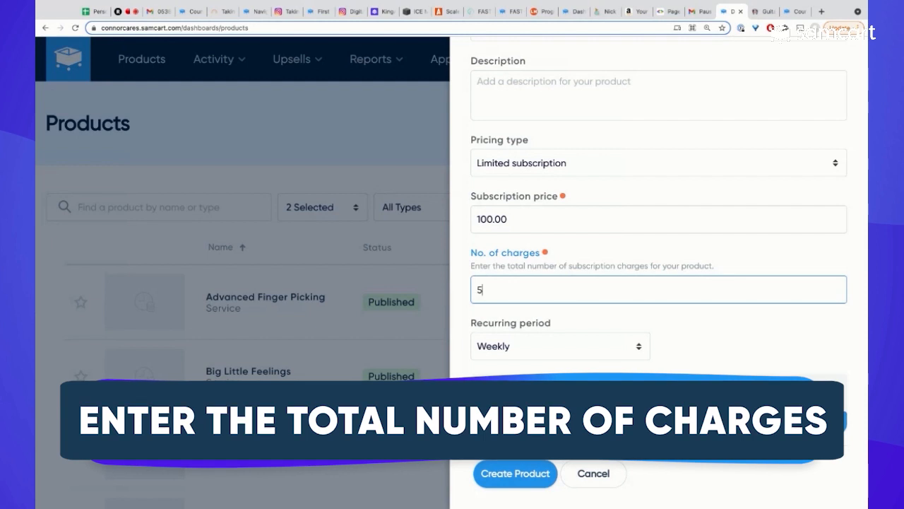
click(679, 330)
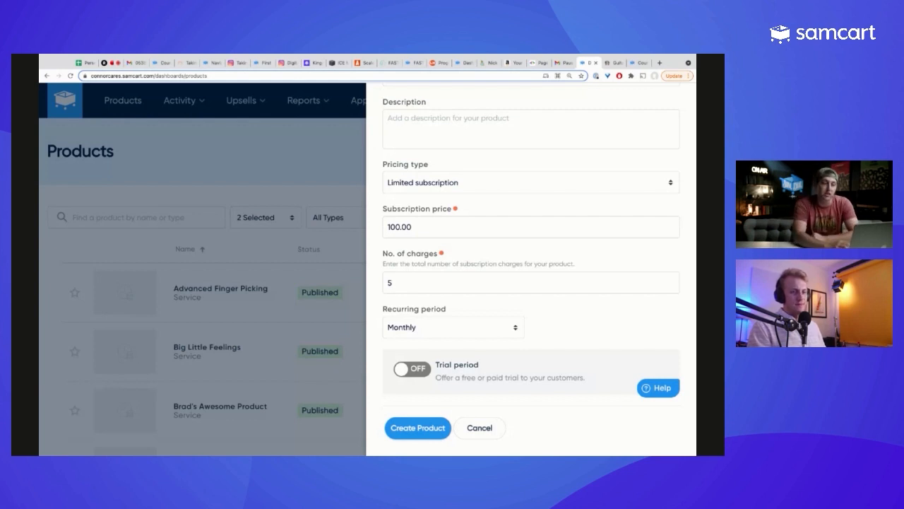
- Enable the product's trial period and set its length to 14 days
click(417, 371)
scroll(618, 339, down, 3)
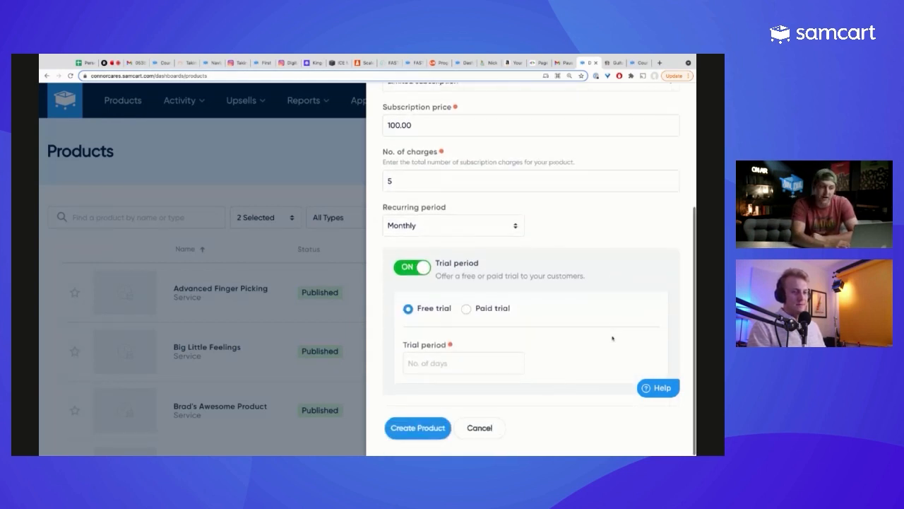
click(423, 362)
text(14)
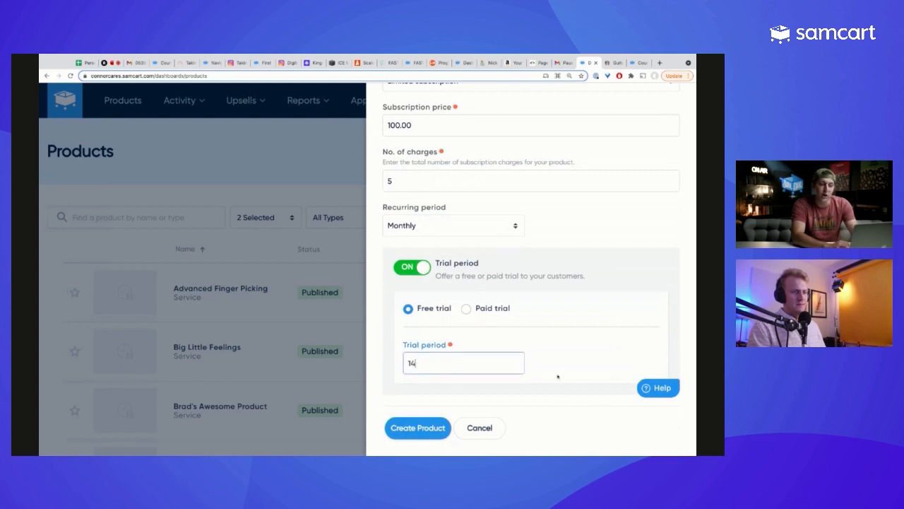
- Change the trial to a paid trial with an initial price of 1.00
click(466, 309)
click(576, 366)
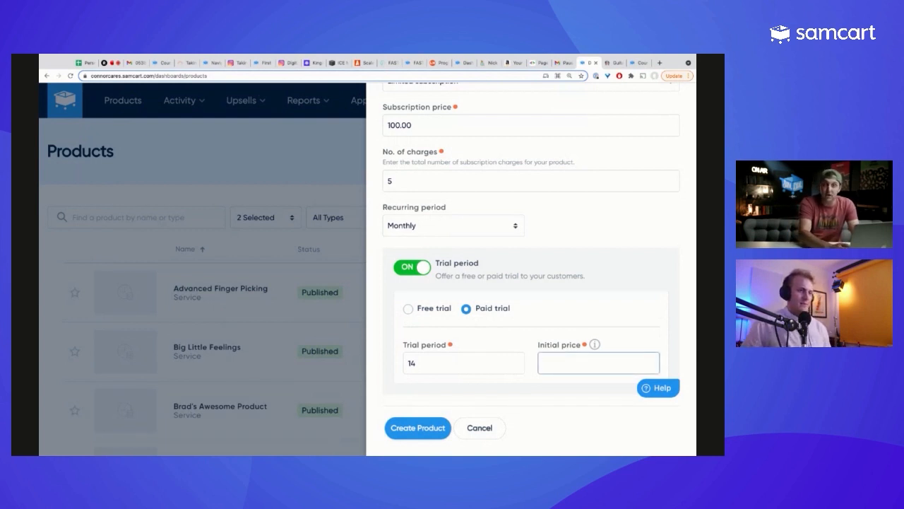
text(1.00)
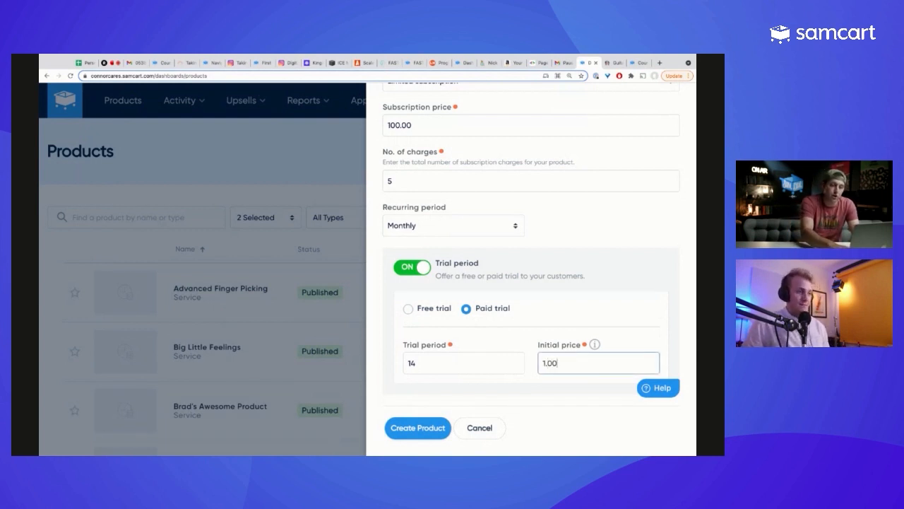
click(436, 367)
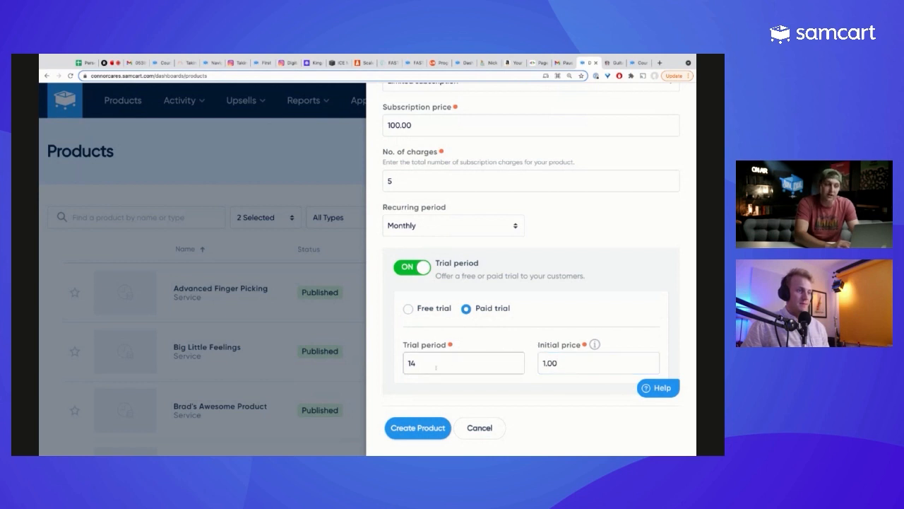
double_click(436, 366)
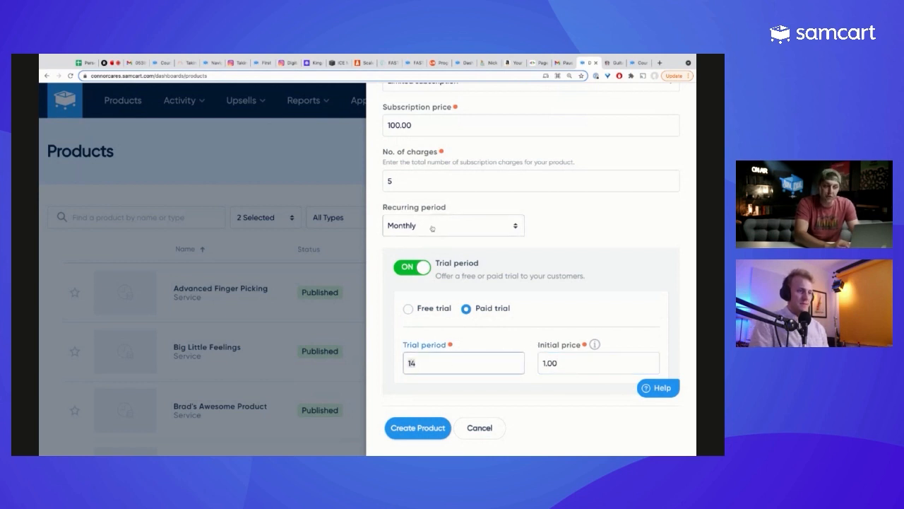